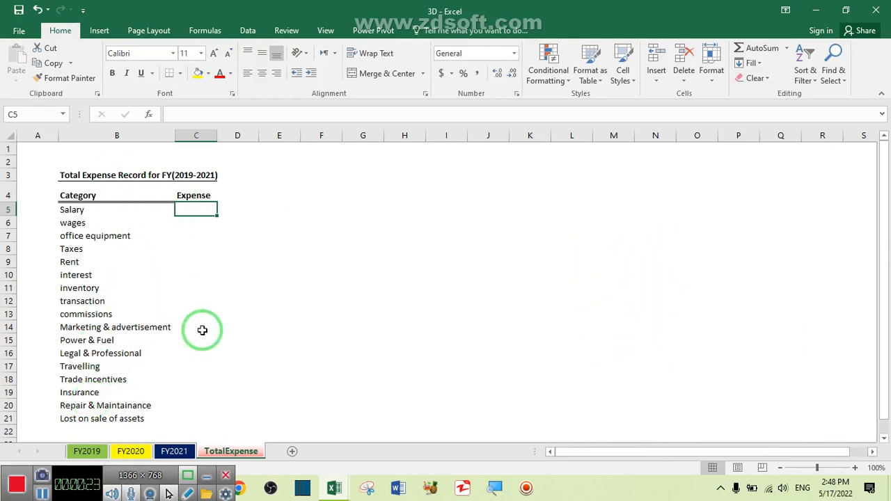
Step: Review the expense records on the FY2019, FY2020 and FY2021 sheets and the summary layout on the TotalExpense sheet
left_click(87, 453)
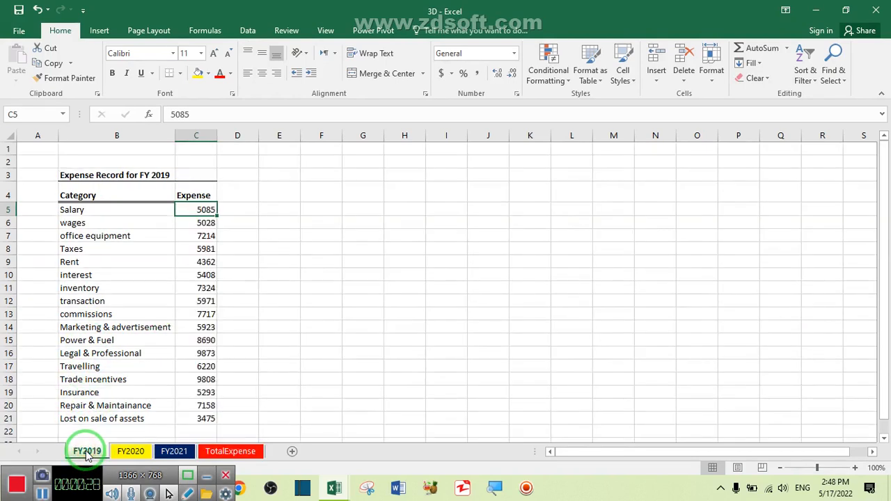
left_click(126, 451)
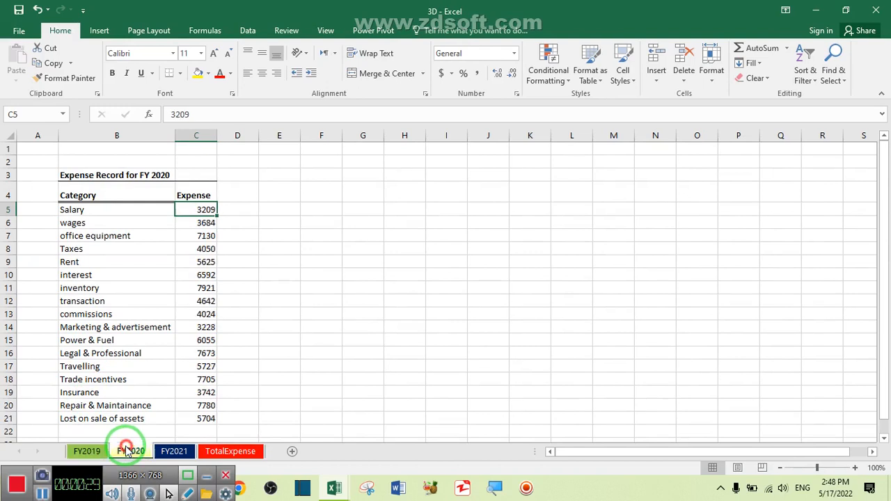
left_click(174, 452)
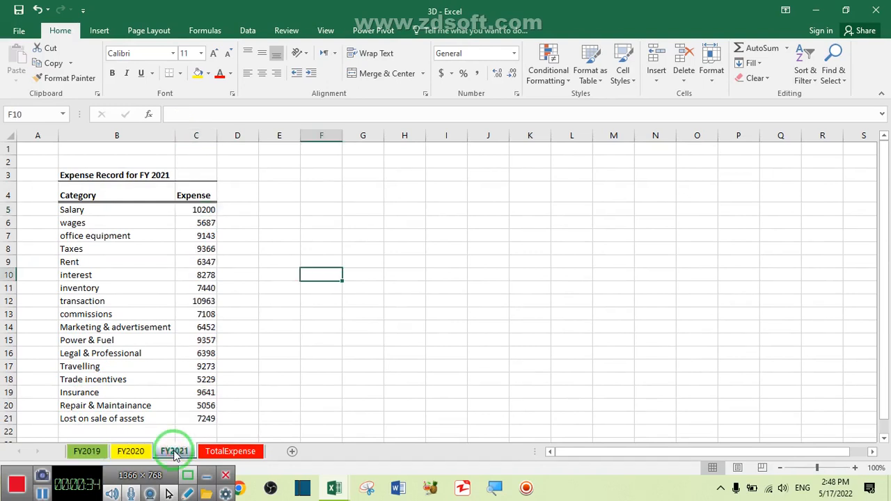
left_click(229, 452)
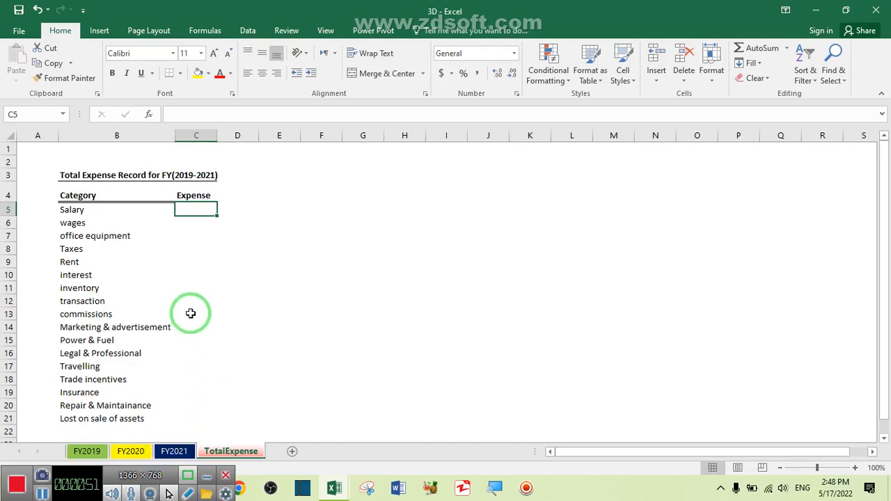
left_click(87, 451)
left_click(131, 451)
left_click(174, 451)
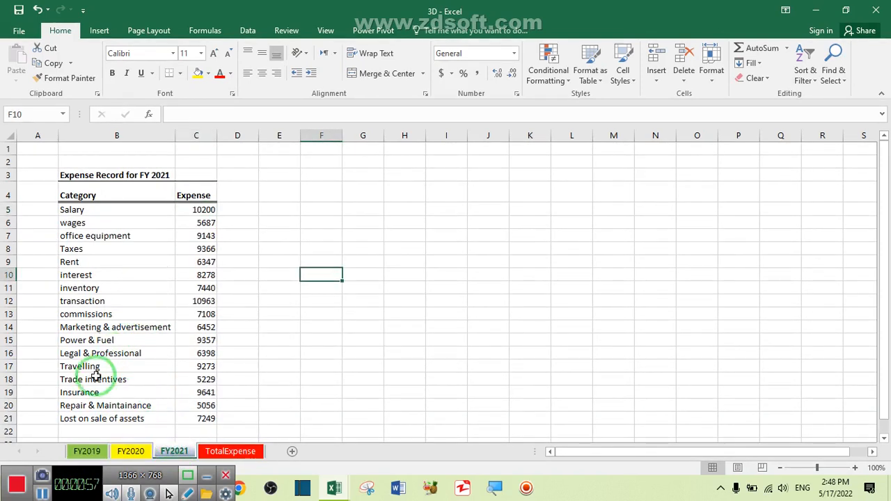
left_click(88, 451)
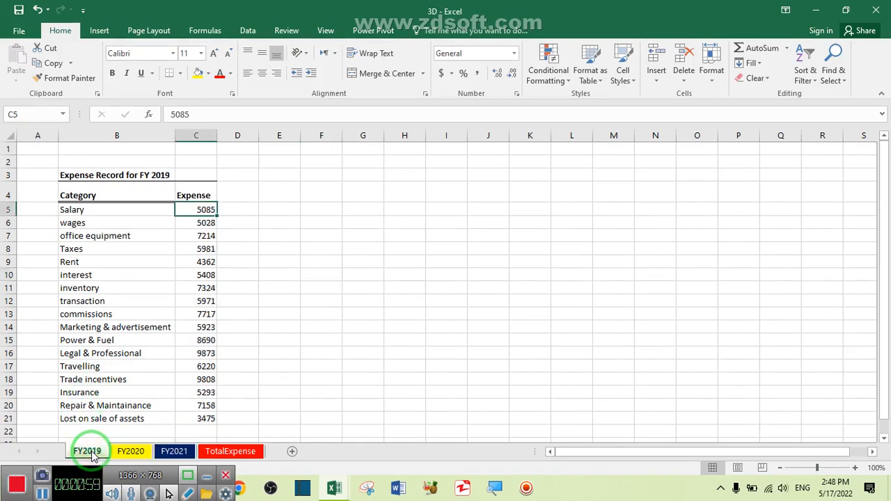
left_click(230, 451)
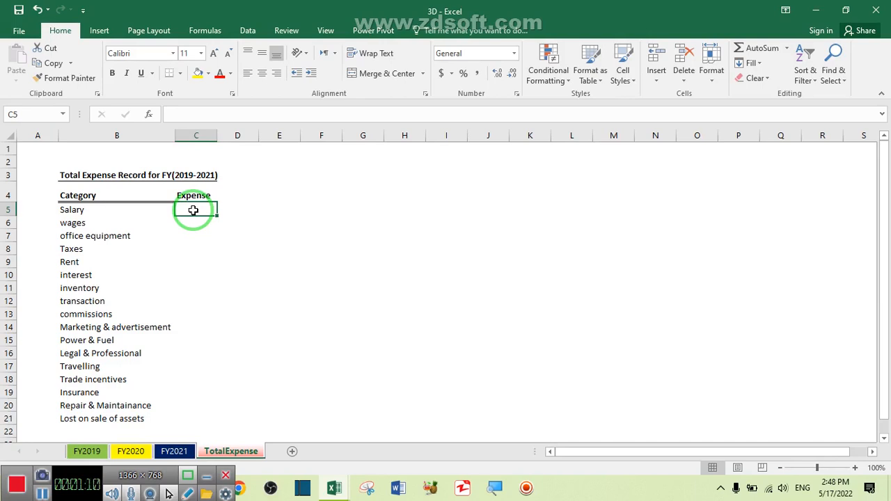
Step: Enter ='FY2019'!C5+'FY2020'!C5+'FY2021'!C5 in cell C5 of TotalExpense to add the Salary expense across the three years
type("=")
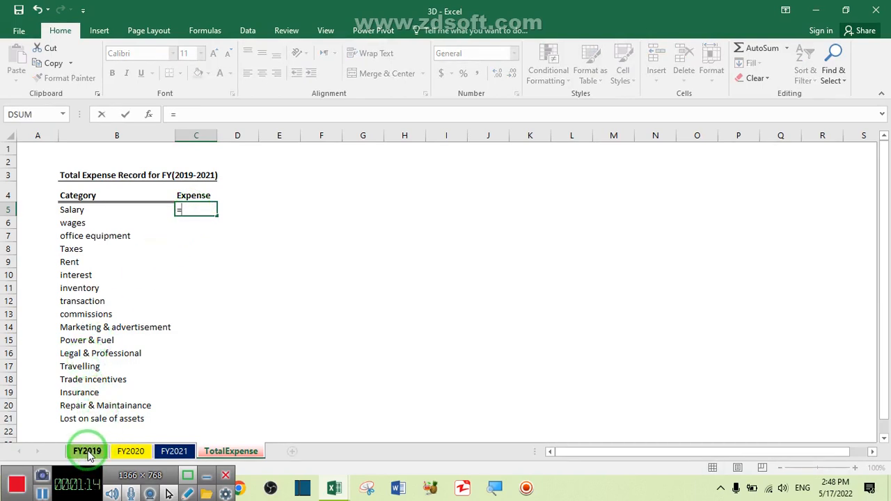
left_click(87, 453)
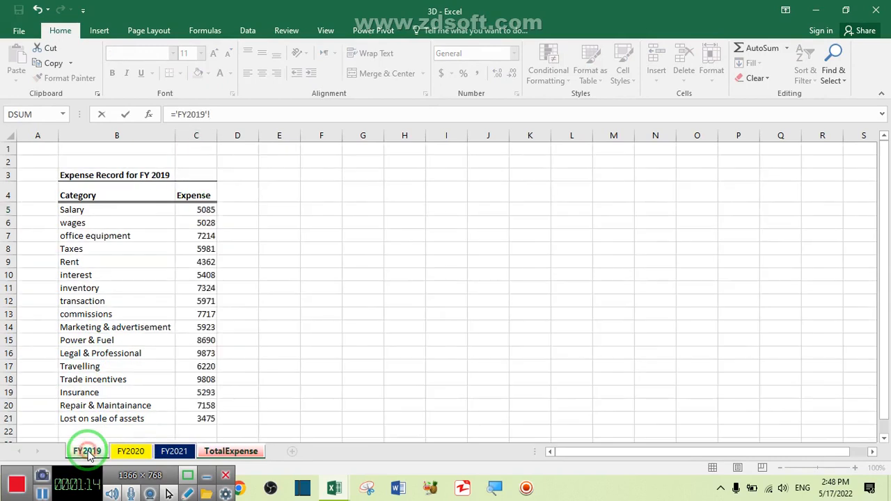
left_click(205, 211)
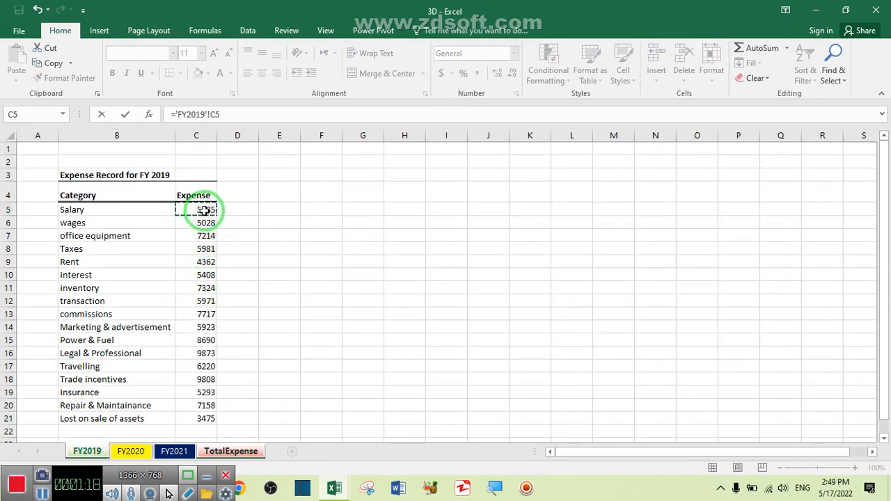
type("+")
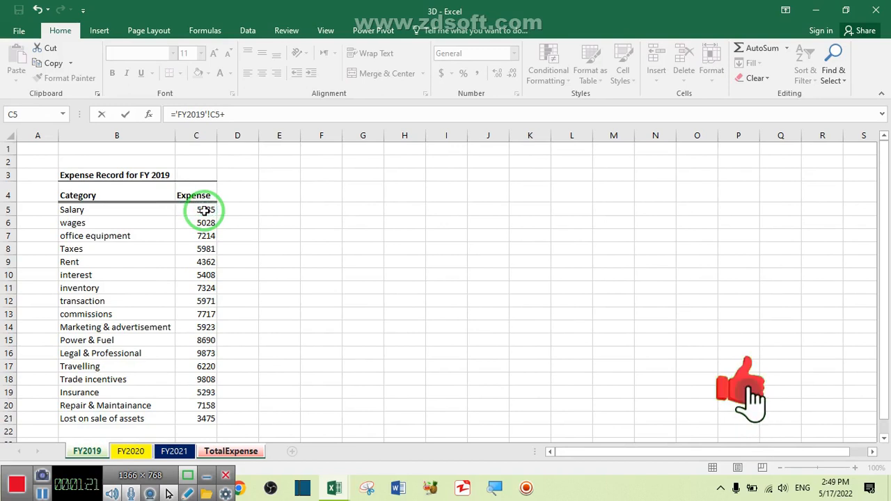
left_click(129, 452)
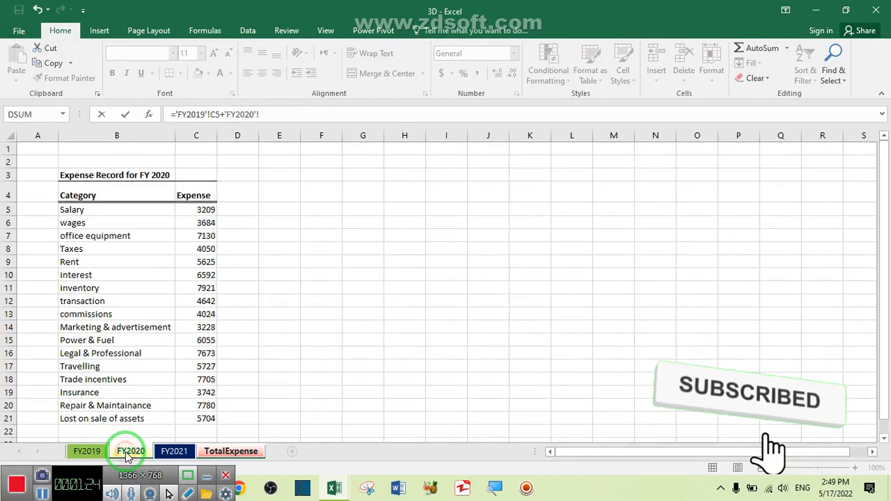
left_click(201, 210)
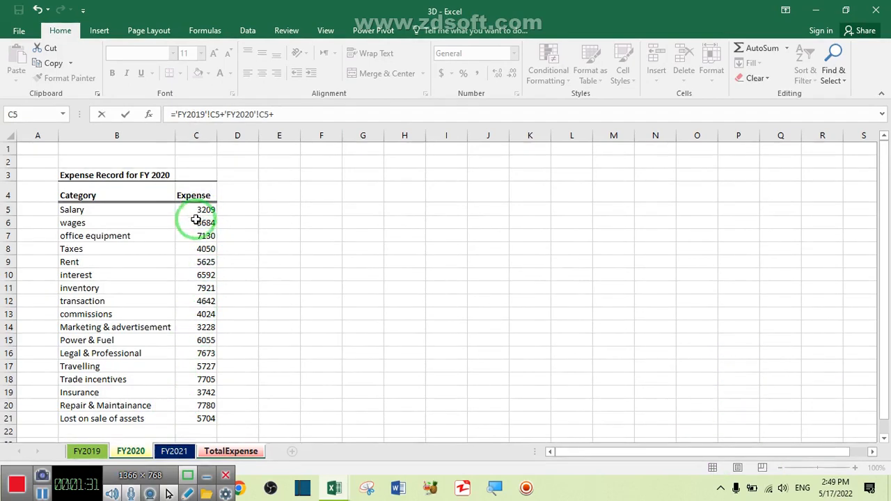
left_click(174, 452)
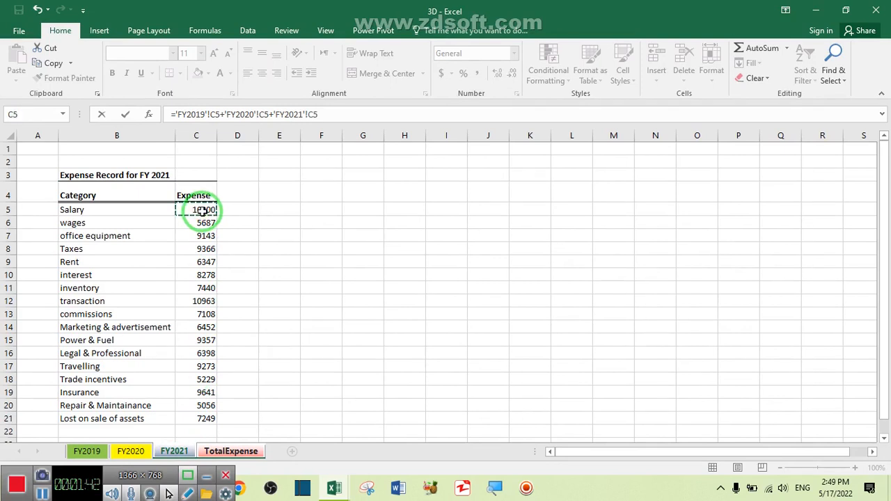
key("Return")
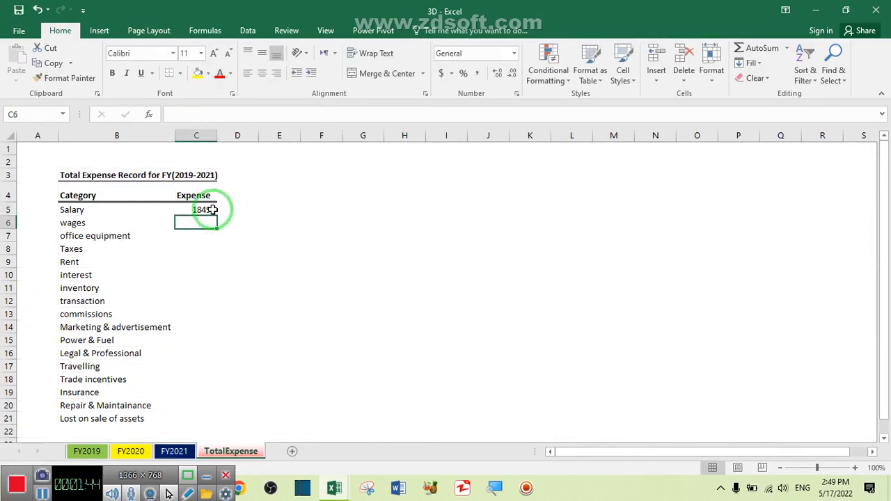
Step: Fill the sheet-by-sheet addition formula from C5 down through C21 for all the expense categories
left_click(204, 209)
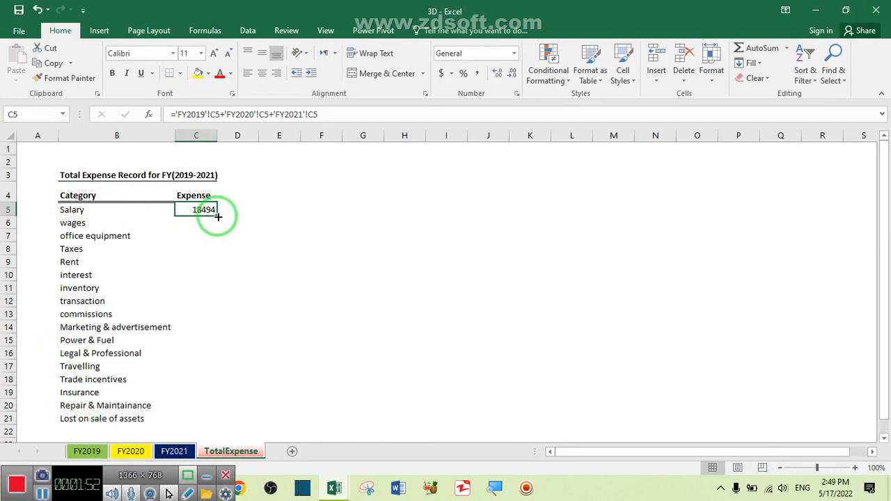
left_click_drag(217, 215, 216, 216)
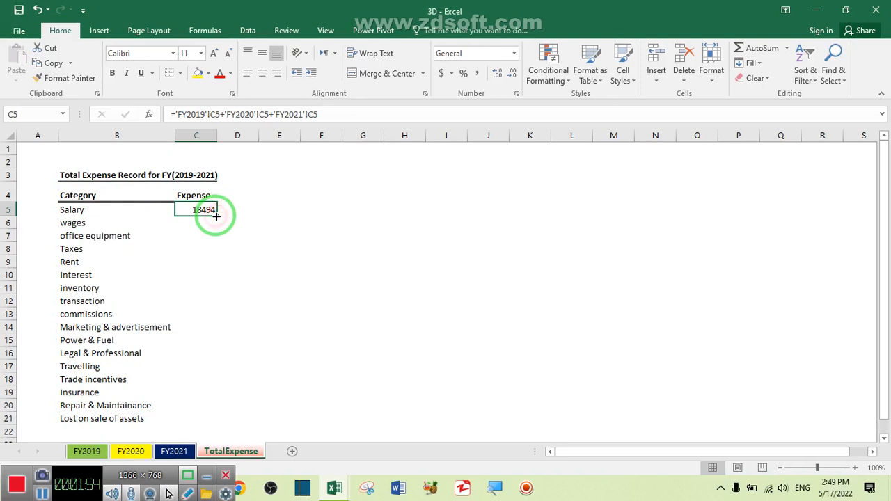
double_click(216, 217)
left_click(209, 354)
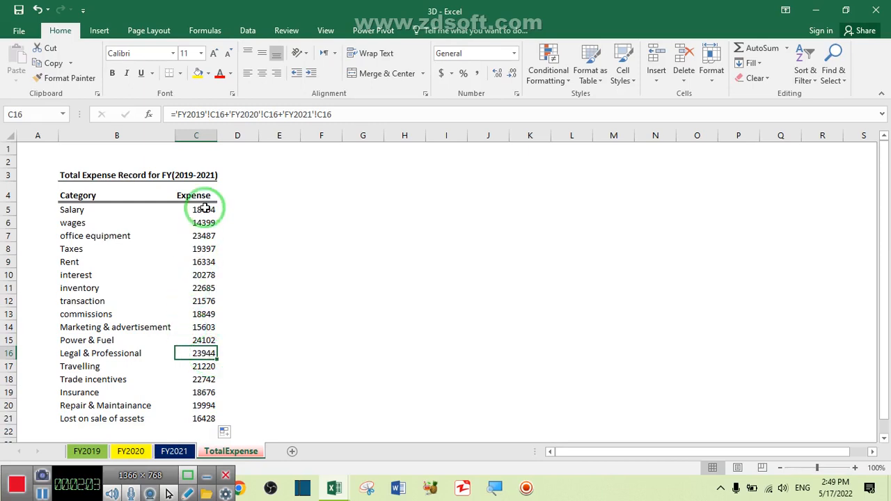
Step: Clear the addition formulas from C5:C21 on the TotalExpense sheet
left_click_drag(203, 209, 202, 416)
key("Delete")
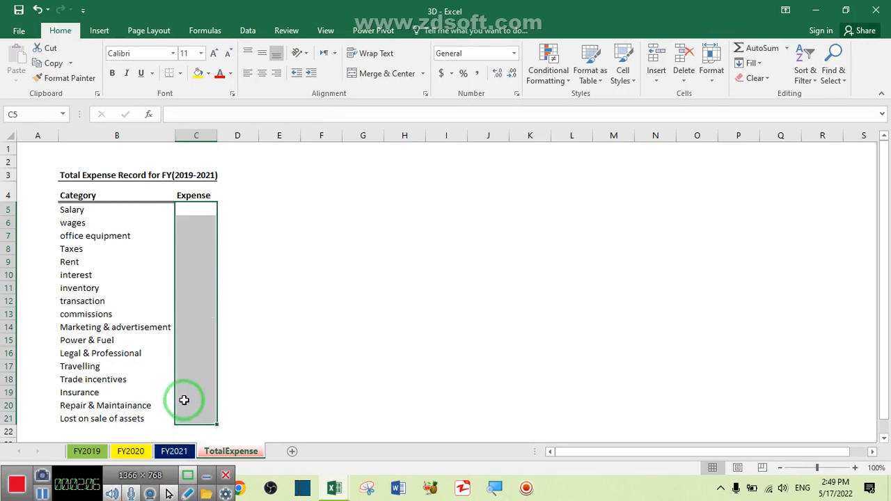
Step: Enter the 3D formula =SUM('FY2019:FY2021'!C5) in cell C5 of TotalExpense to total the Salary expense
left_click(197, 210)
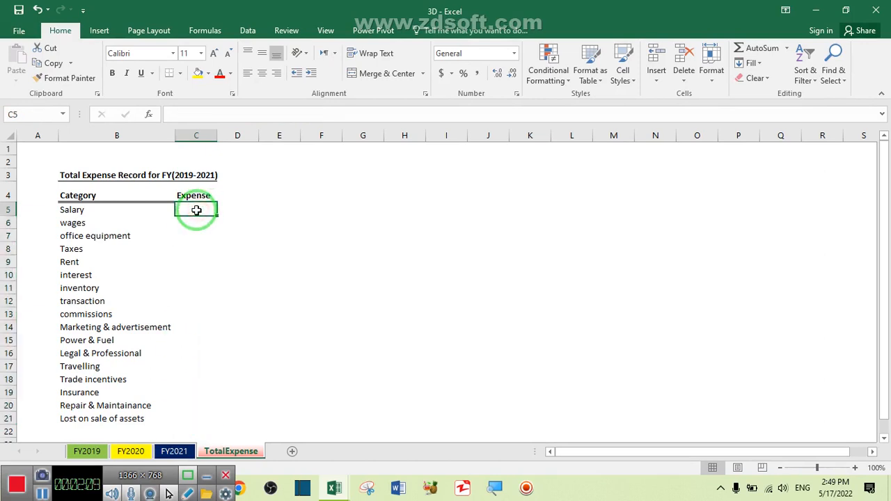
type("=")
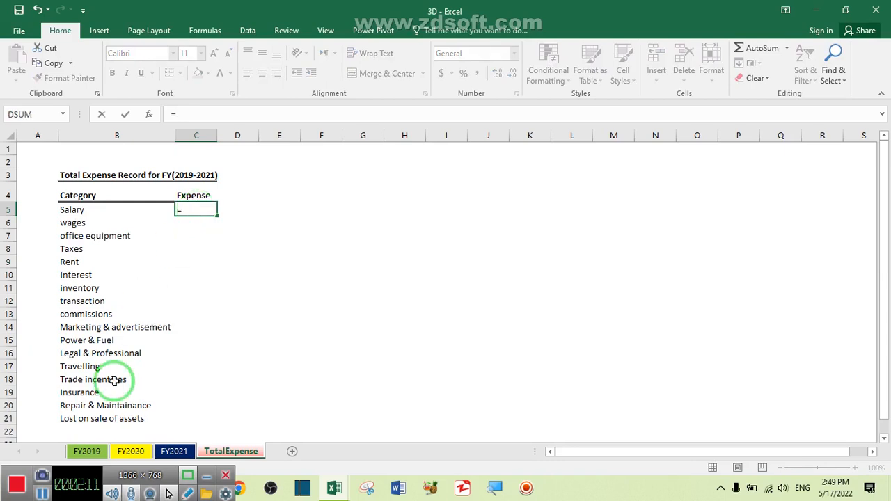
left_click(87, 451)
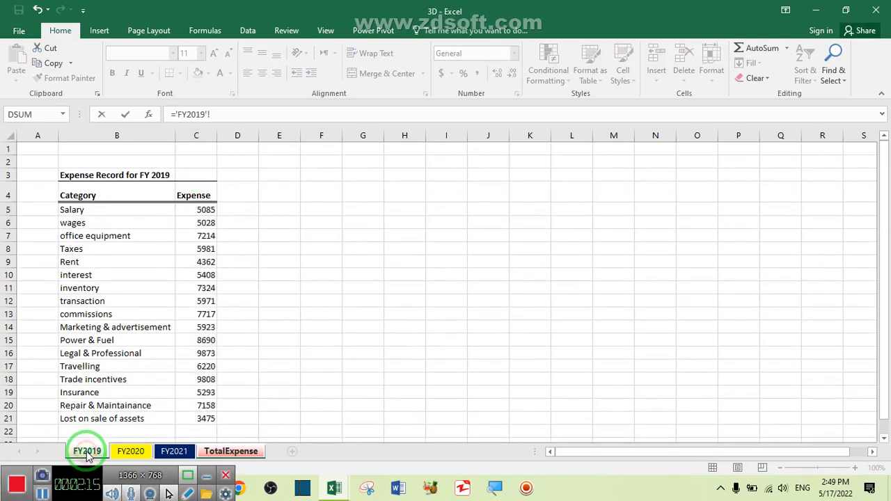
left_click(206, 210)
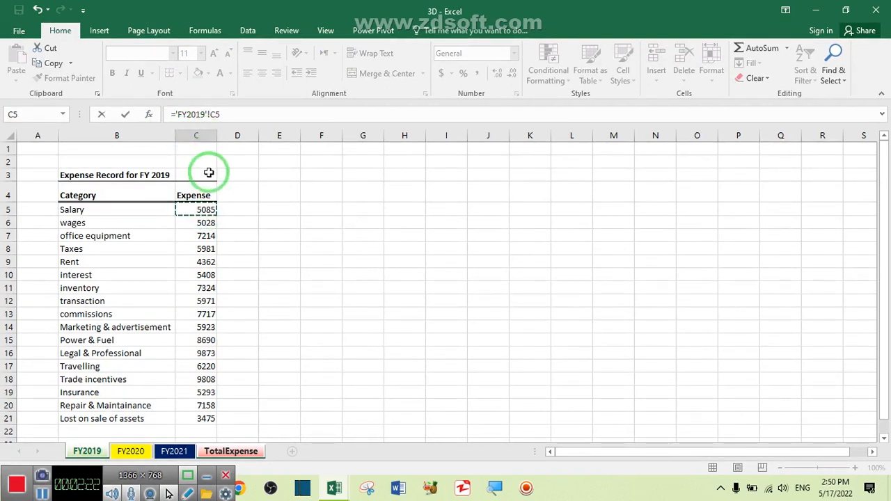
left_click(175, 115)
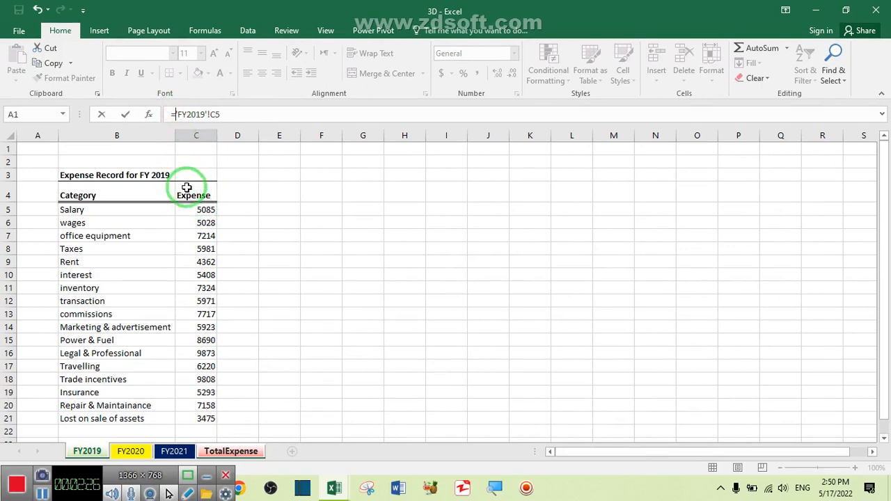
type("SUM(")
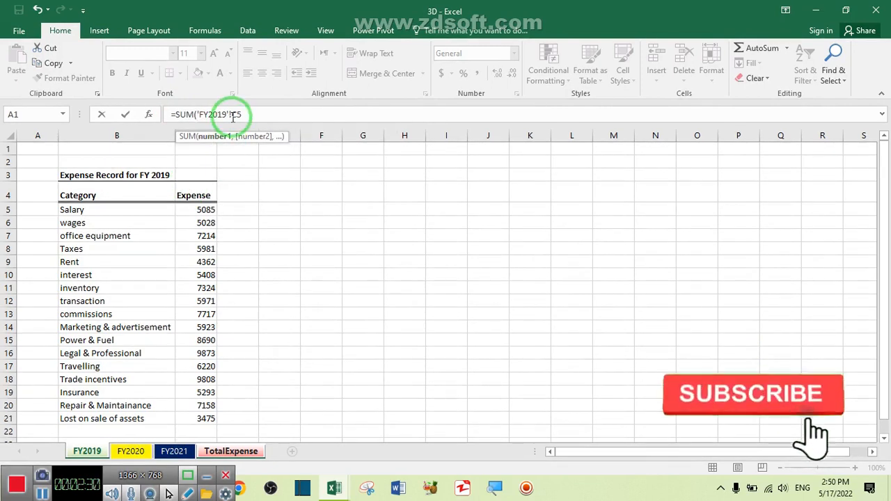
left_click(232, 116)
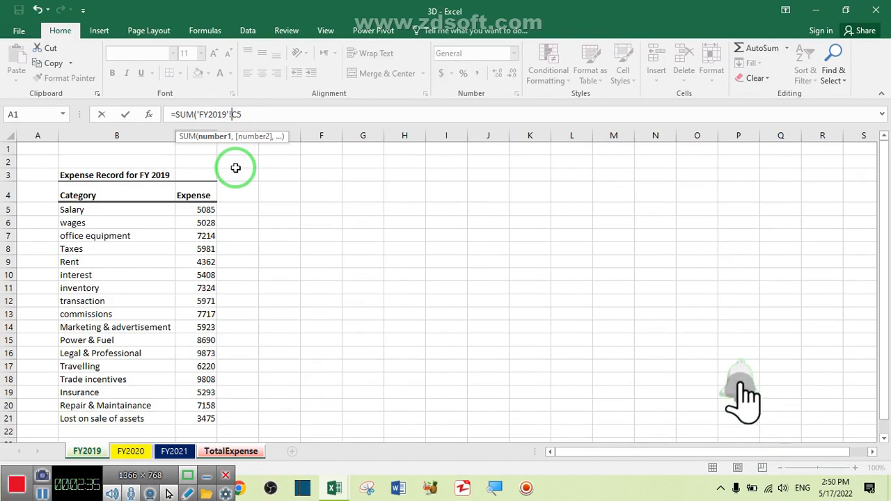
key("BackSpace")
key("BackSpace")
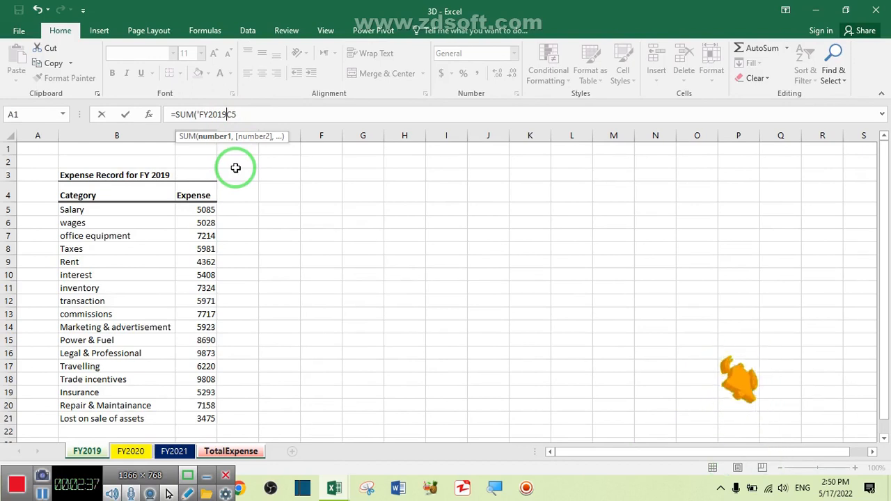
type(":")
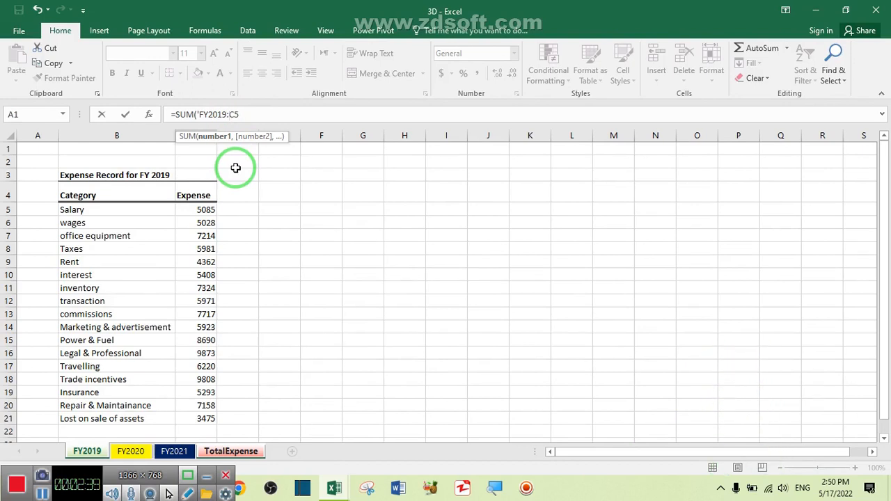
left_click(182, 452, "shift")
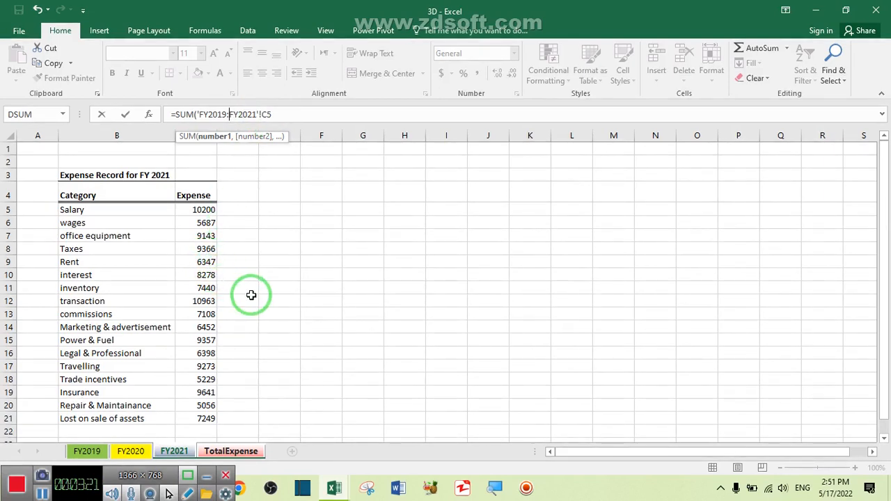
key("Return")
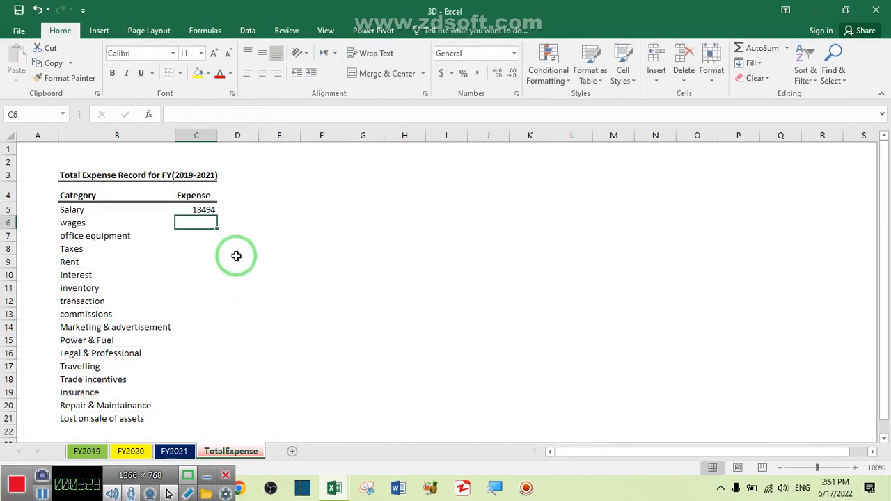
Step: Fill the 3D SUM formula from C5 down through C21 to total every expense category
left_click(203, 210)
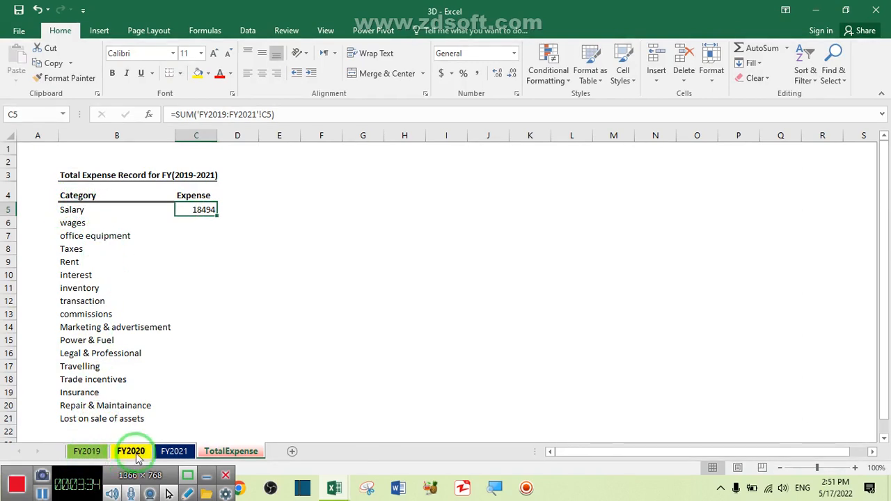
double_click(216, 215)
left_click(168, 328)
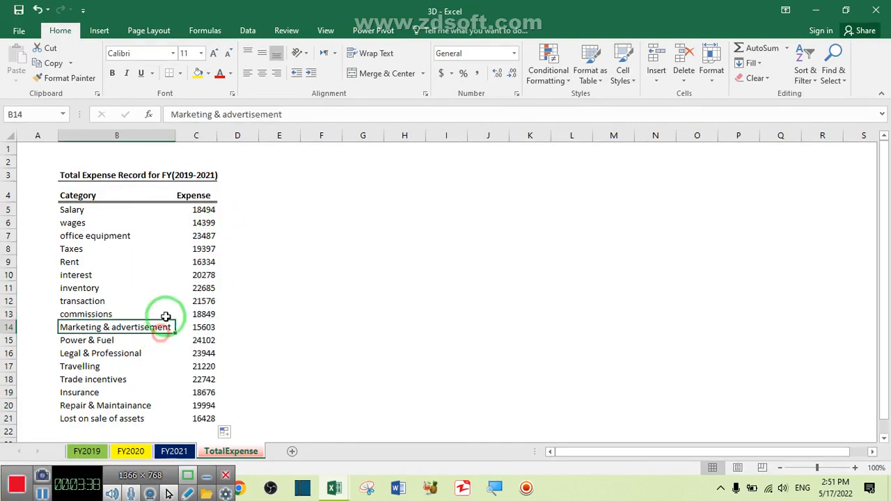
left_click(170, 208)
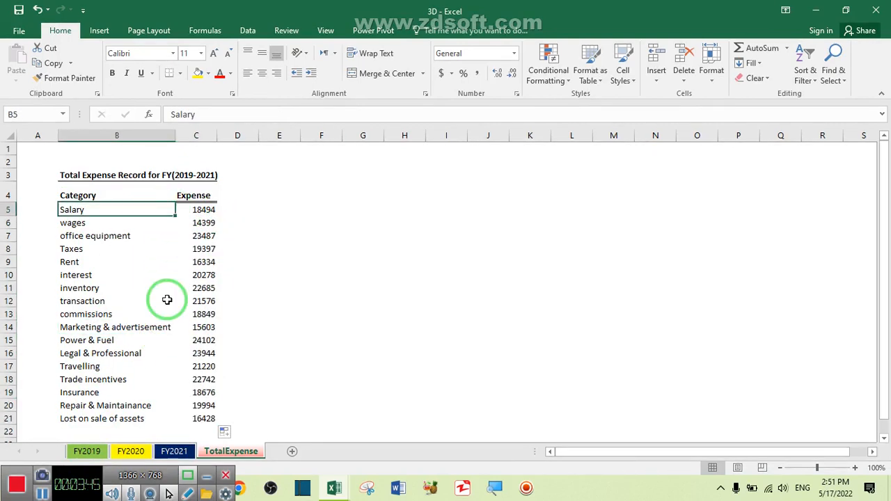